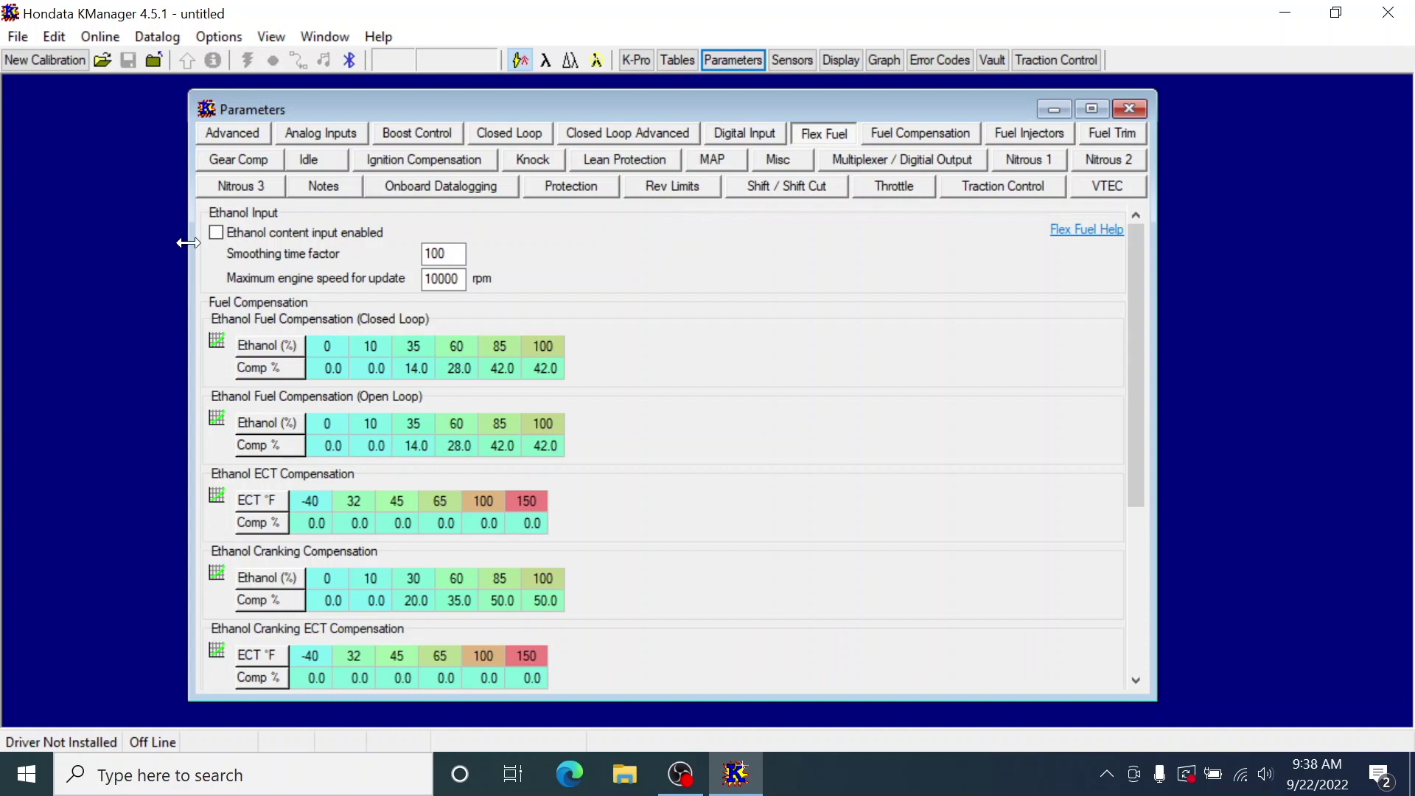
# Enable the ethanol content input in the Flex Fuel parameters and review the fuel, cranking, ignition and boost compensation tables
pyautogui.click(217, 234)
pyautogui.moveTo(1144, 356); pyautogui.dragTo(1135, 401)
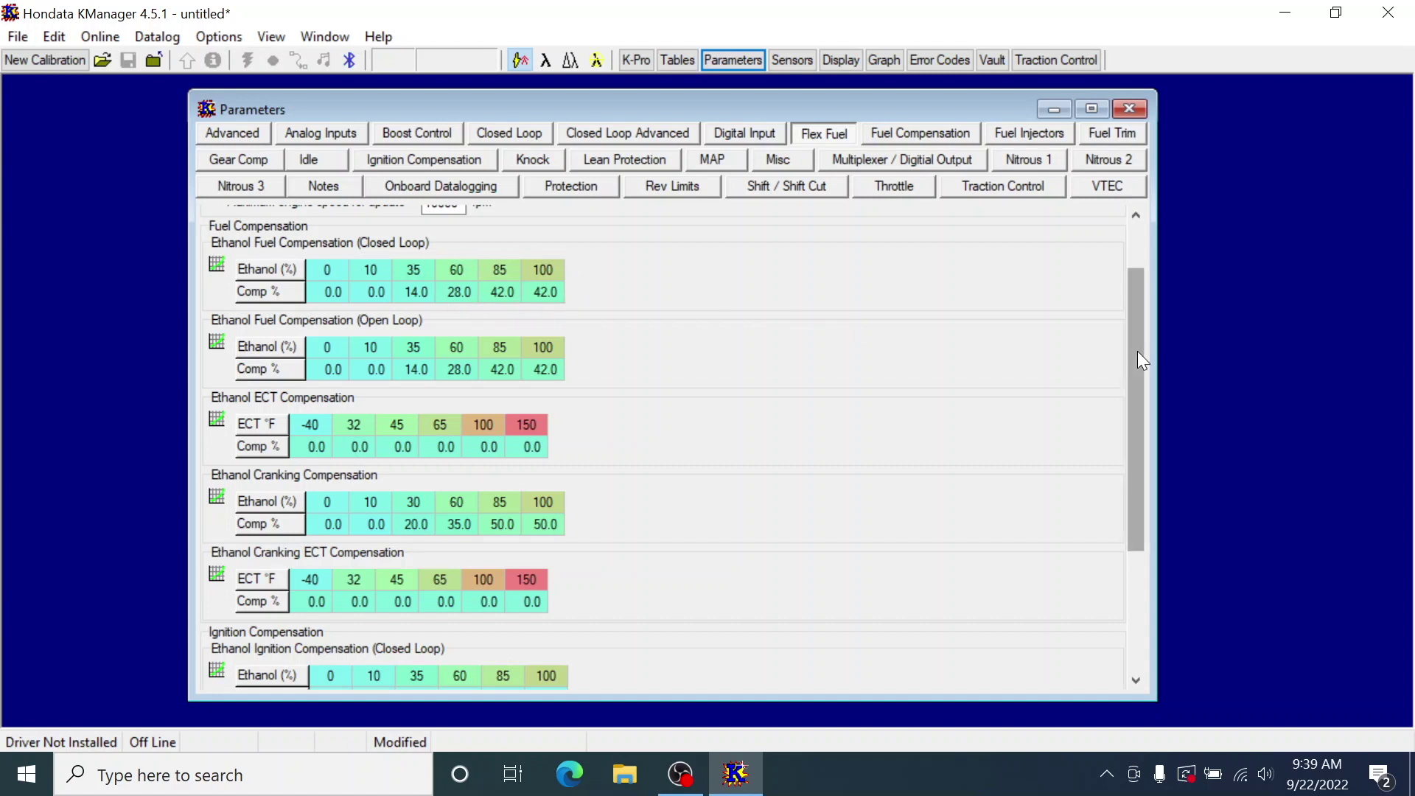
pyautogui.moveTo(1138, 351); pyautogui.dragTo(1126, 429)
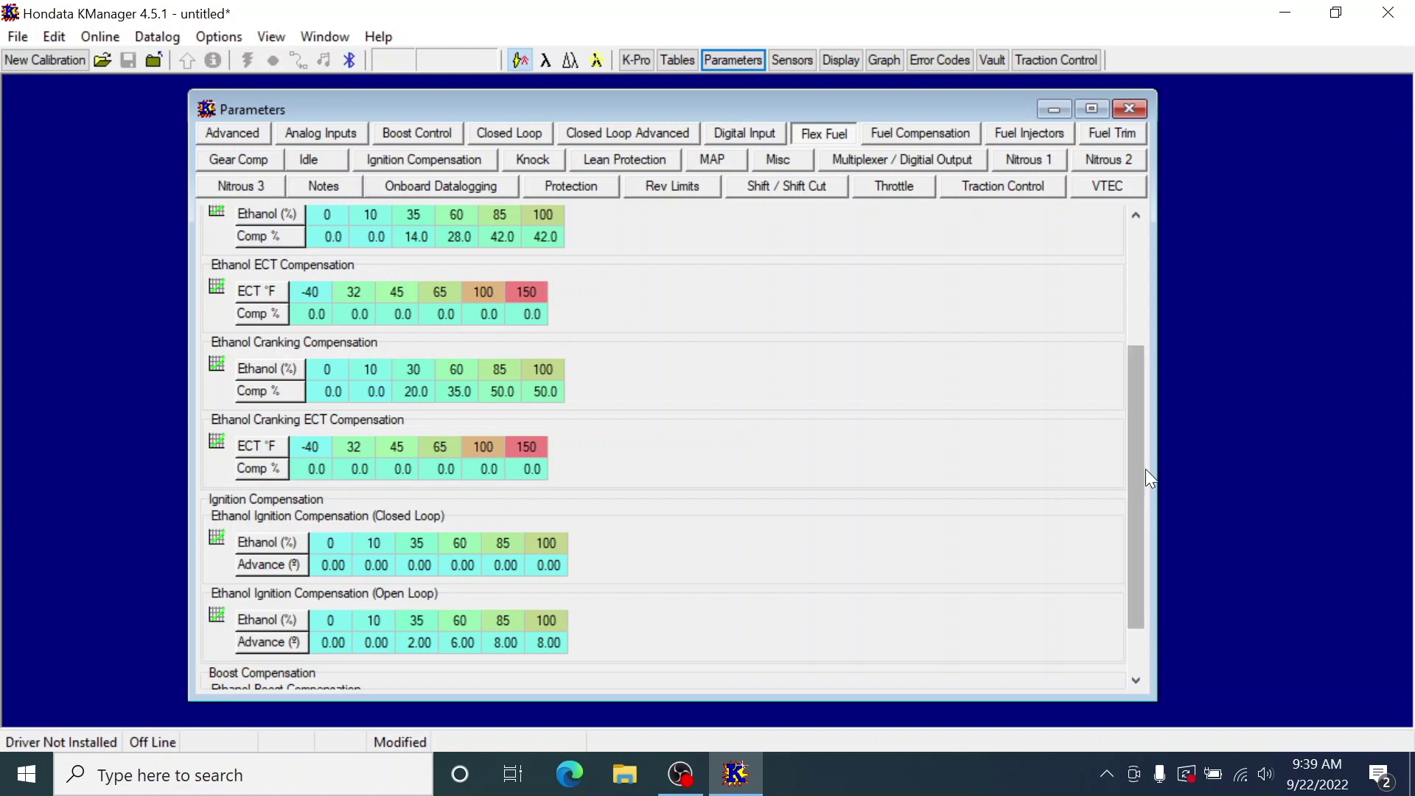
pyautogui.moveTo(1129, 502); pyautogui.dragTo(1121, 559)
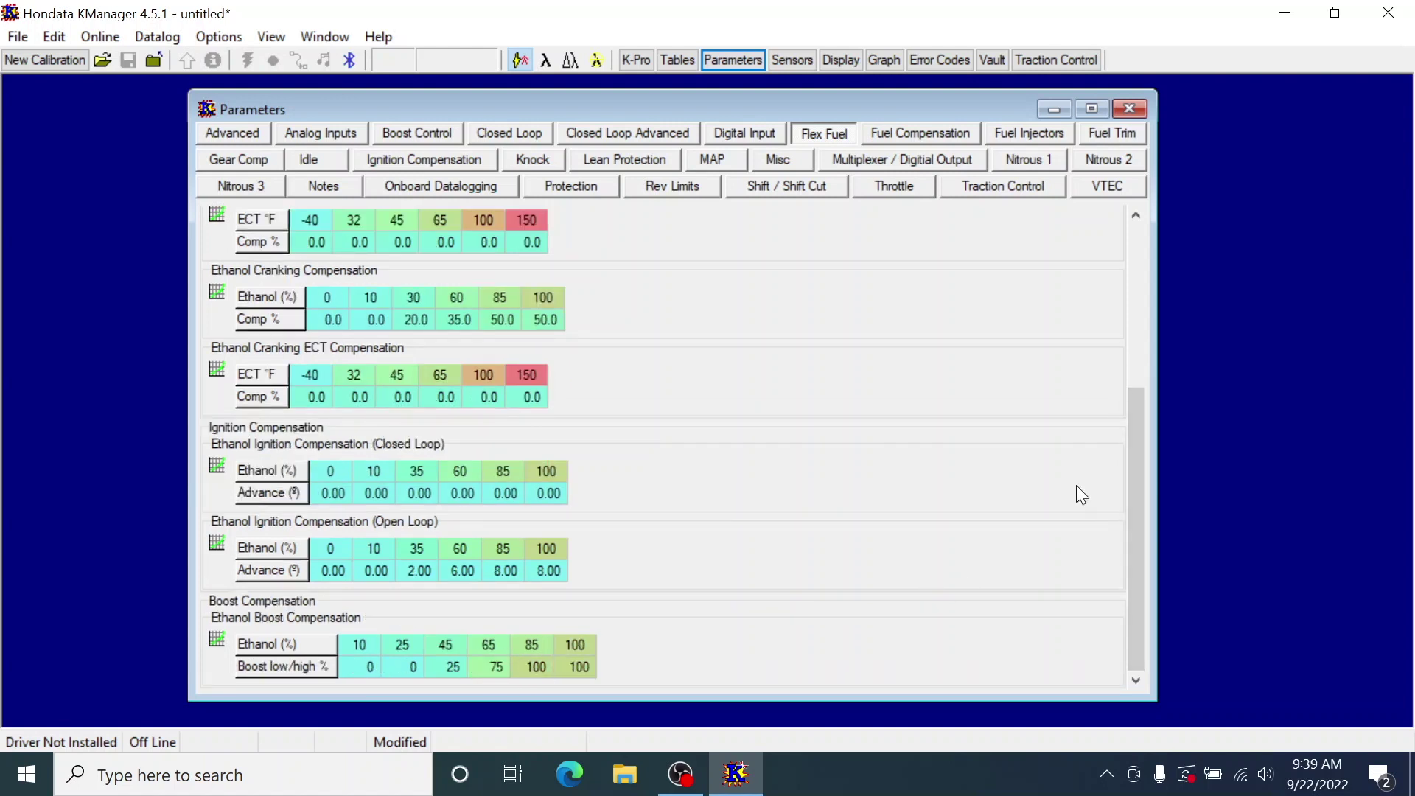
pyautogui.moveTo(1143, 491); pyautogui.dragTo(1103, 319)
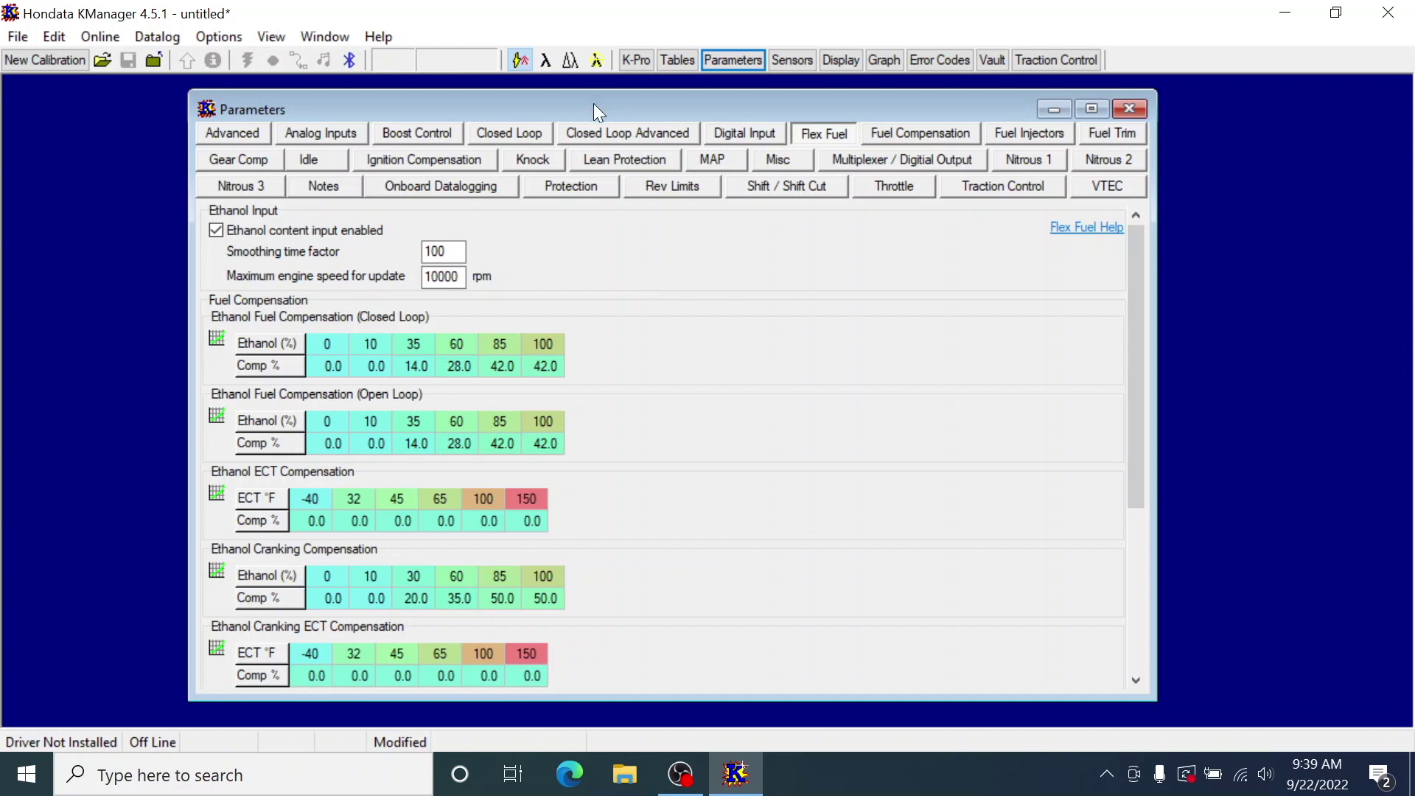
pyautogui.moveTo(594, 105); pyautogui.dragTo(577, 93)
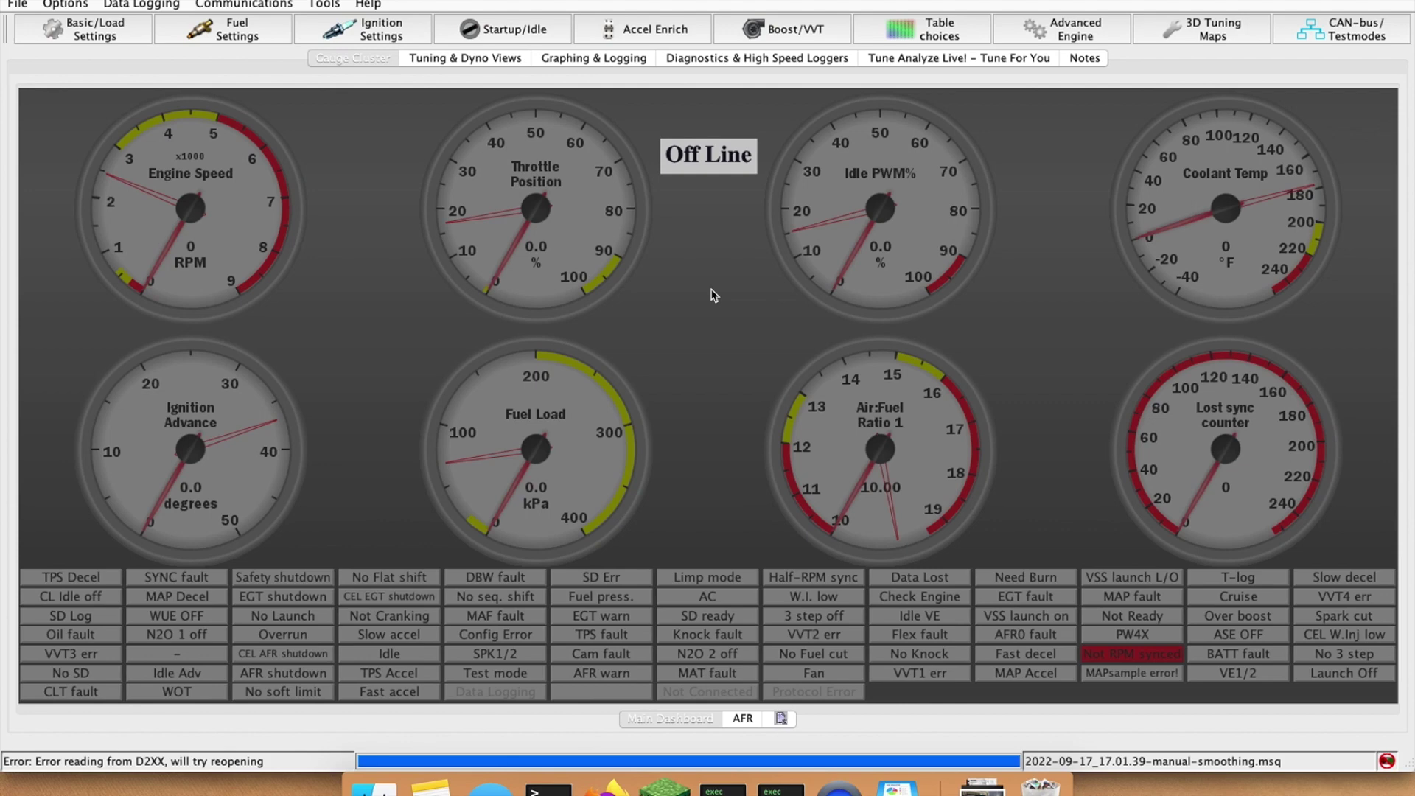
# Switch to TunerStudio and, in the Table Switch/Dual Fuel settings, turn on Dual Fuel Enable with the mode Flex blend
pyautogui.click(248, 25)
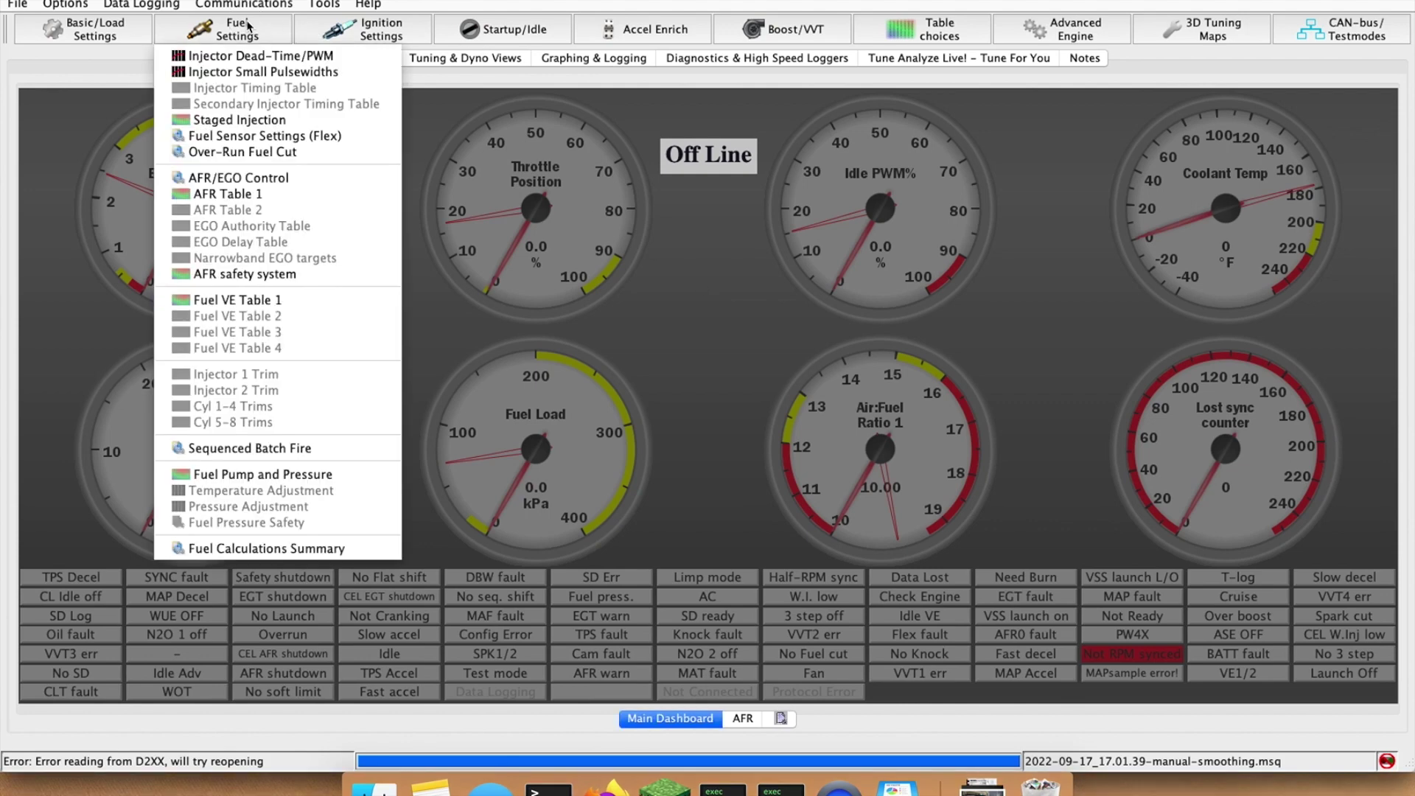
pyautogui.click(249, 302)
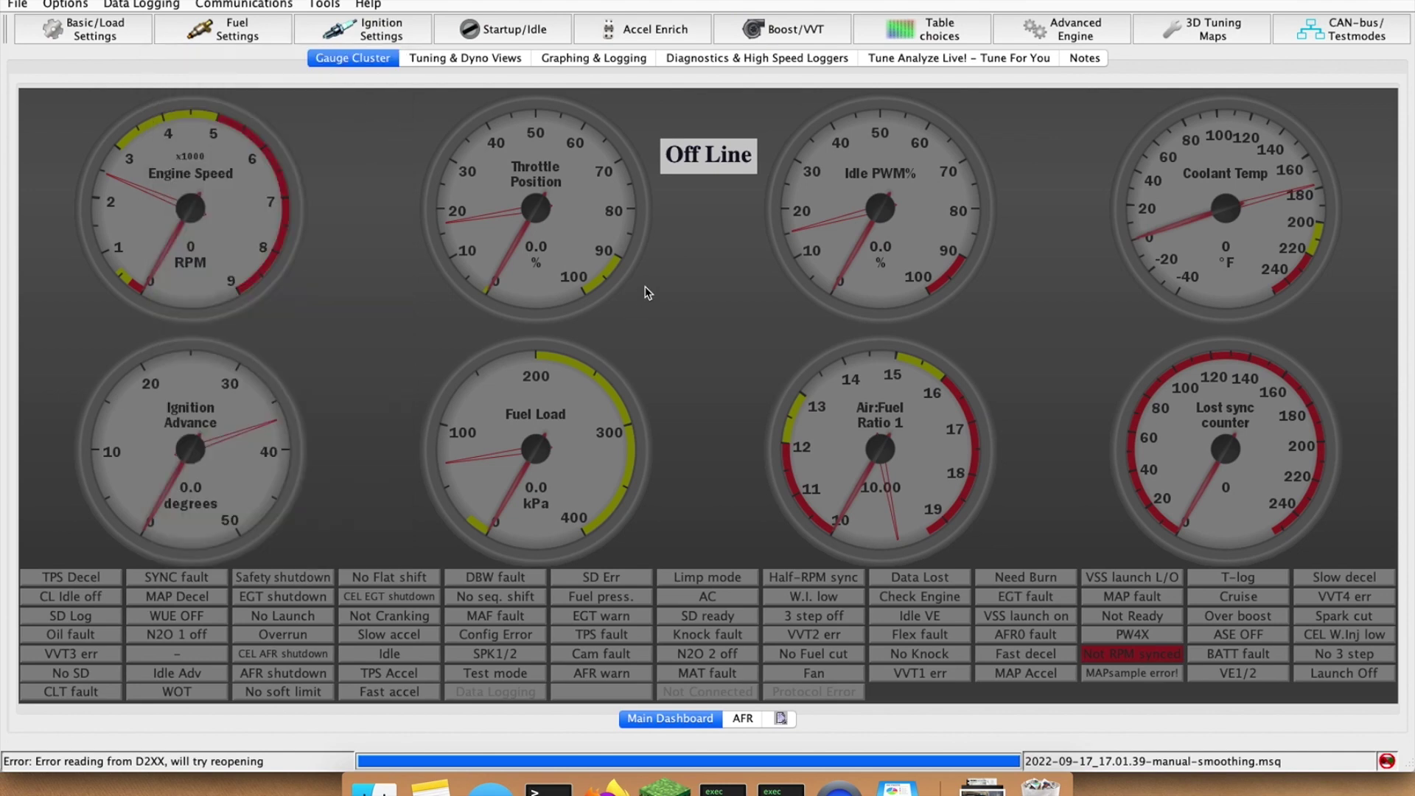
pyautogui.click(941, 33)
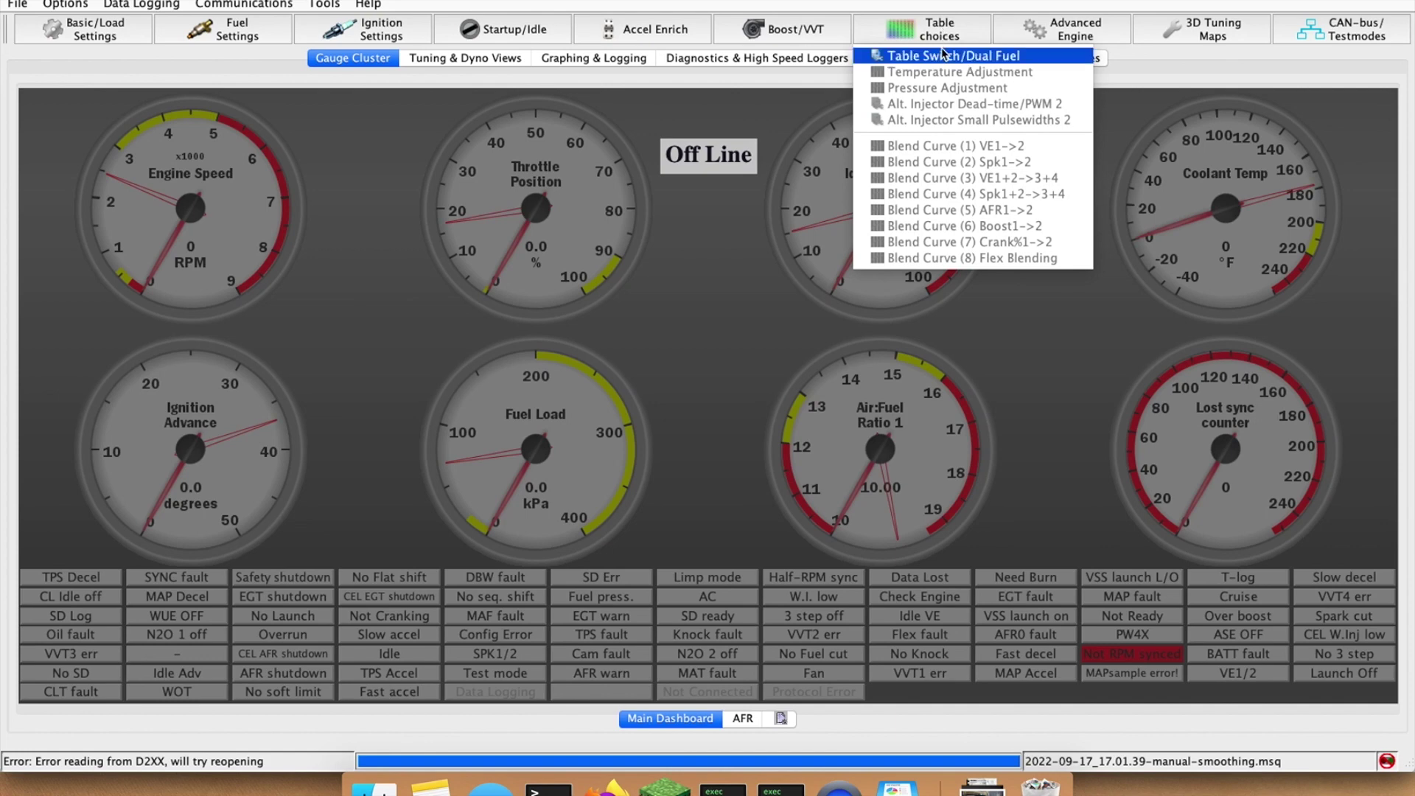
pyautogui.click(937, 57)
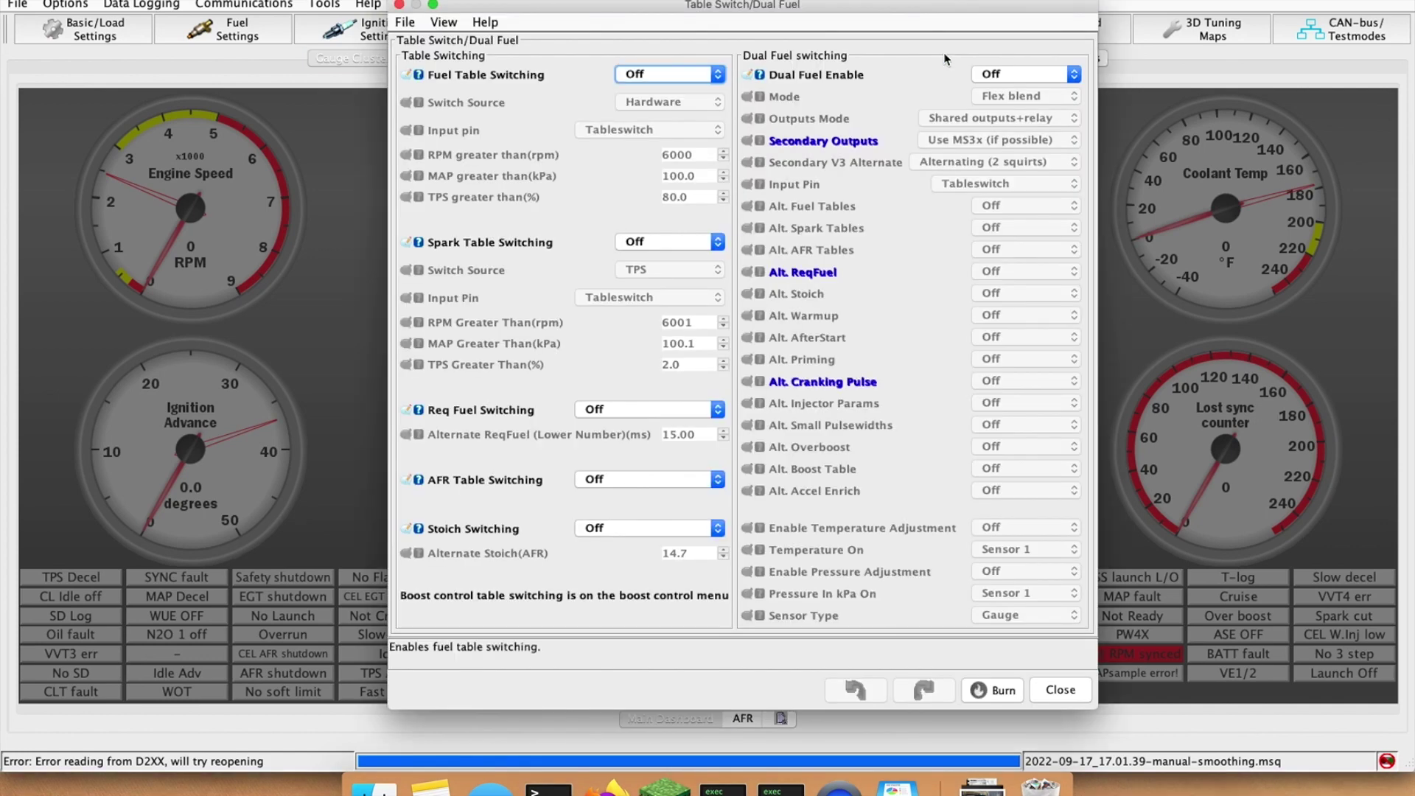
pyautogui.click(999, 74)
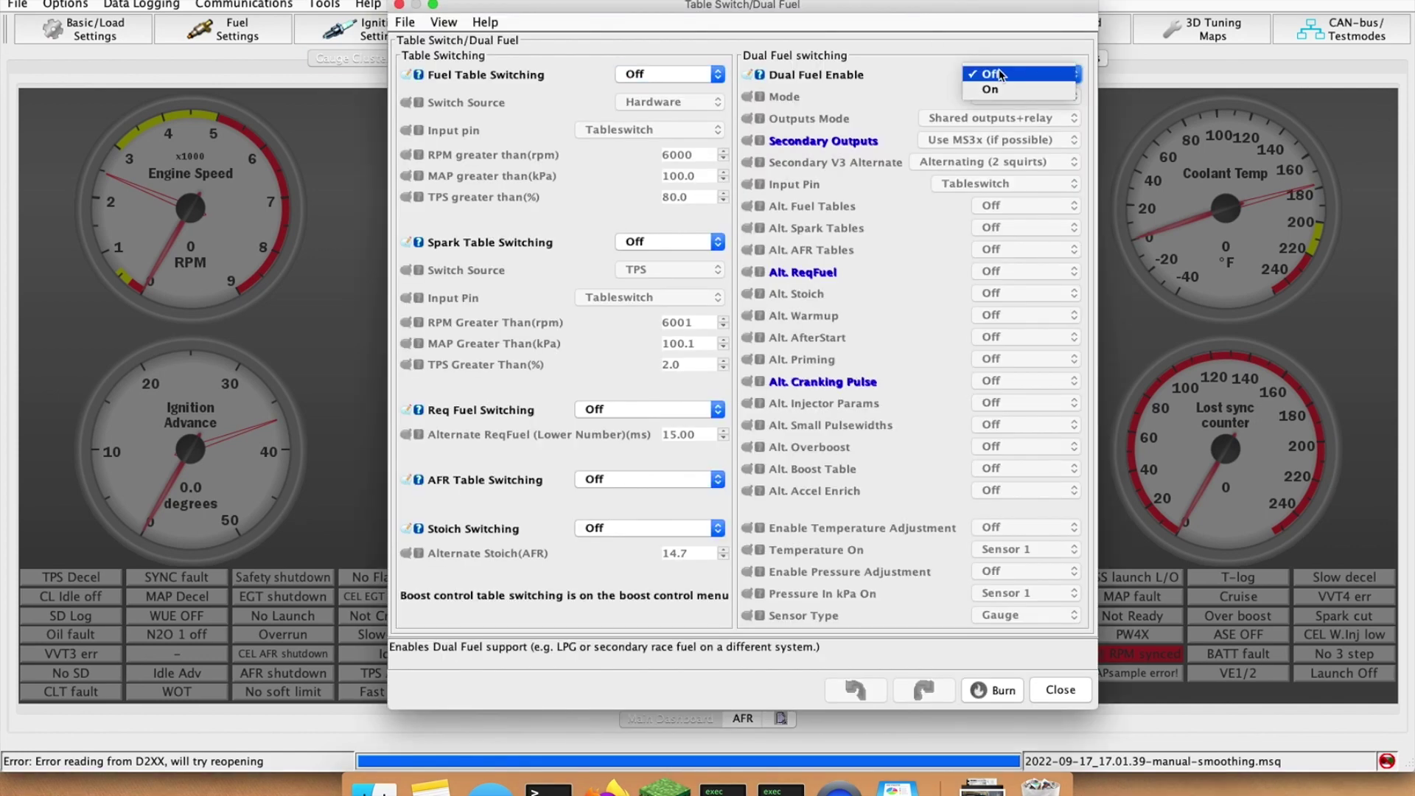
pyautogui.click(995, 88)
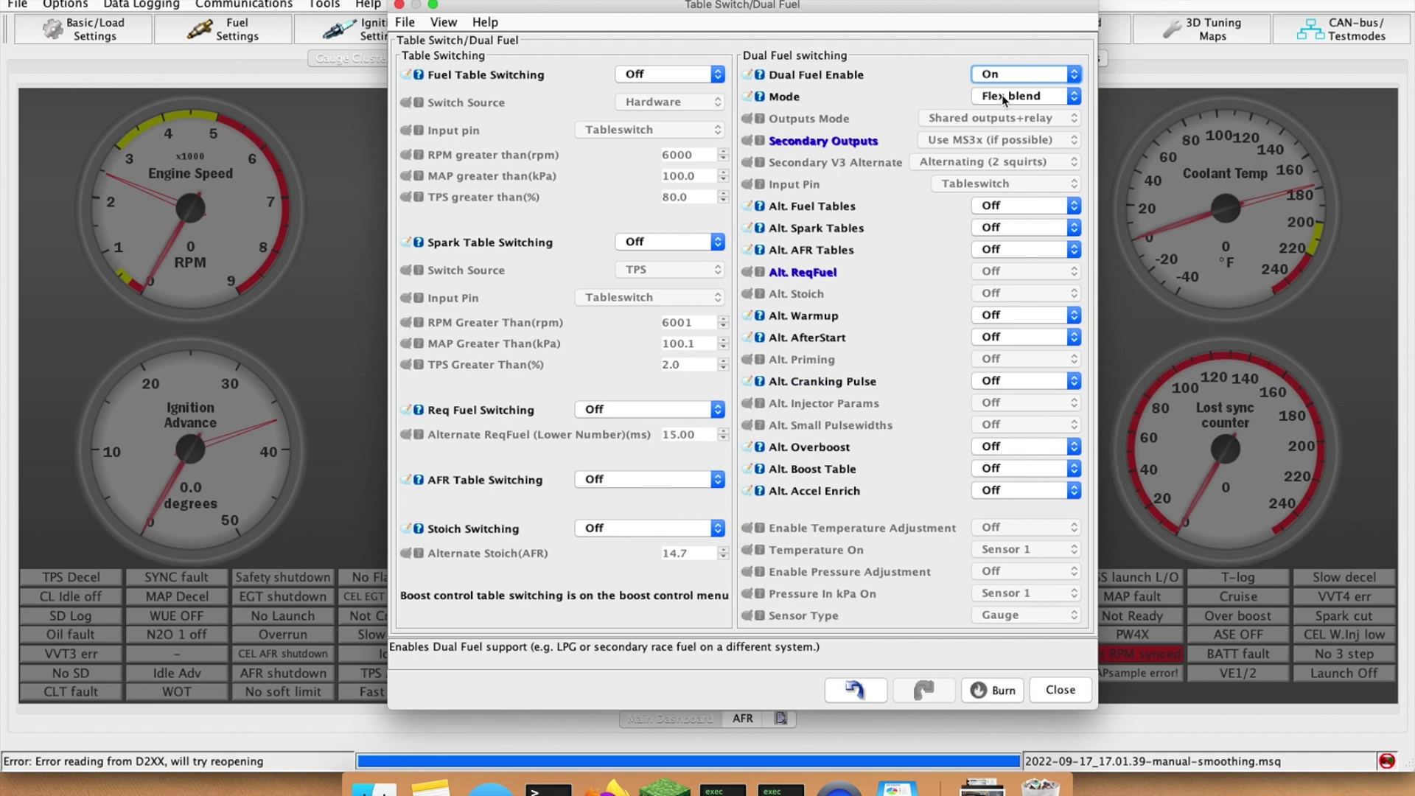
pyautogui.click(1002, 96)
pyautogui.click(997, 94)
pyautogui.click(998, 96)
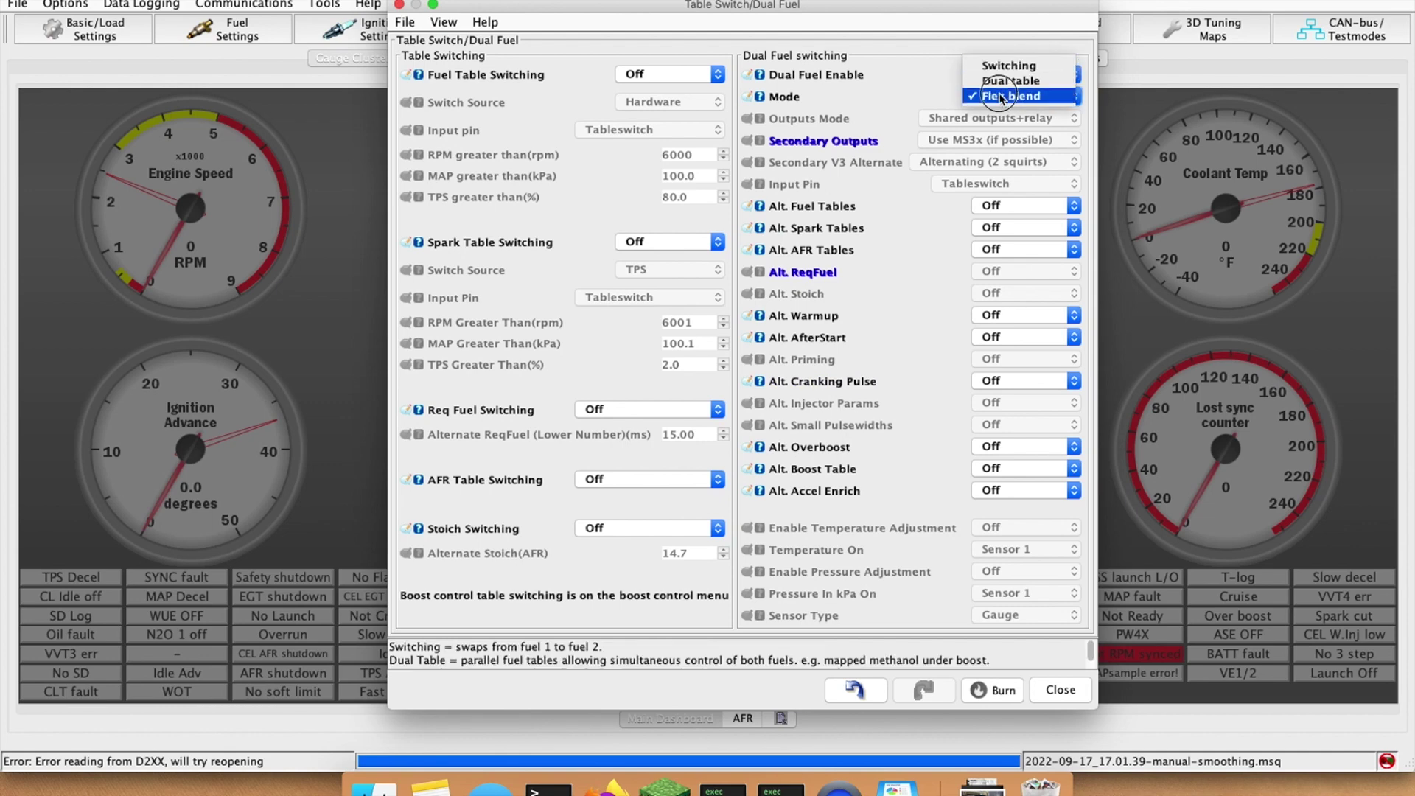
pyautogui.click(1003, 95)
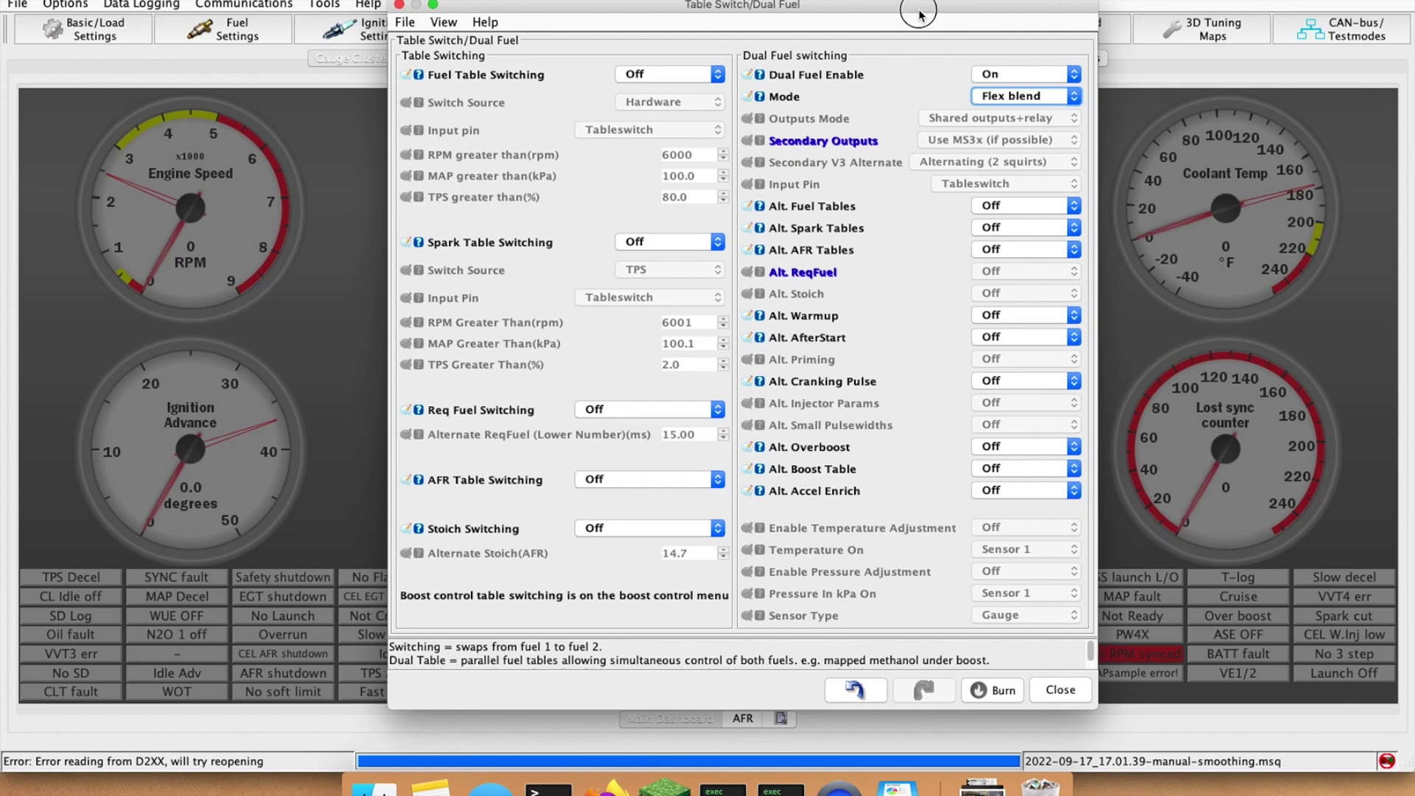
# Turn on Alt. Fuel Tables for dual fuel switching and check which fuel VE tables are available
pyautogui.moveTo(921, 7); pyautogui.dragTo(909, 8)
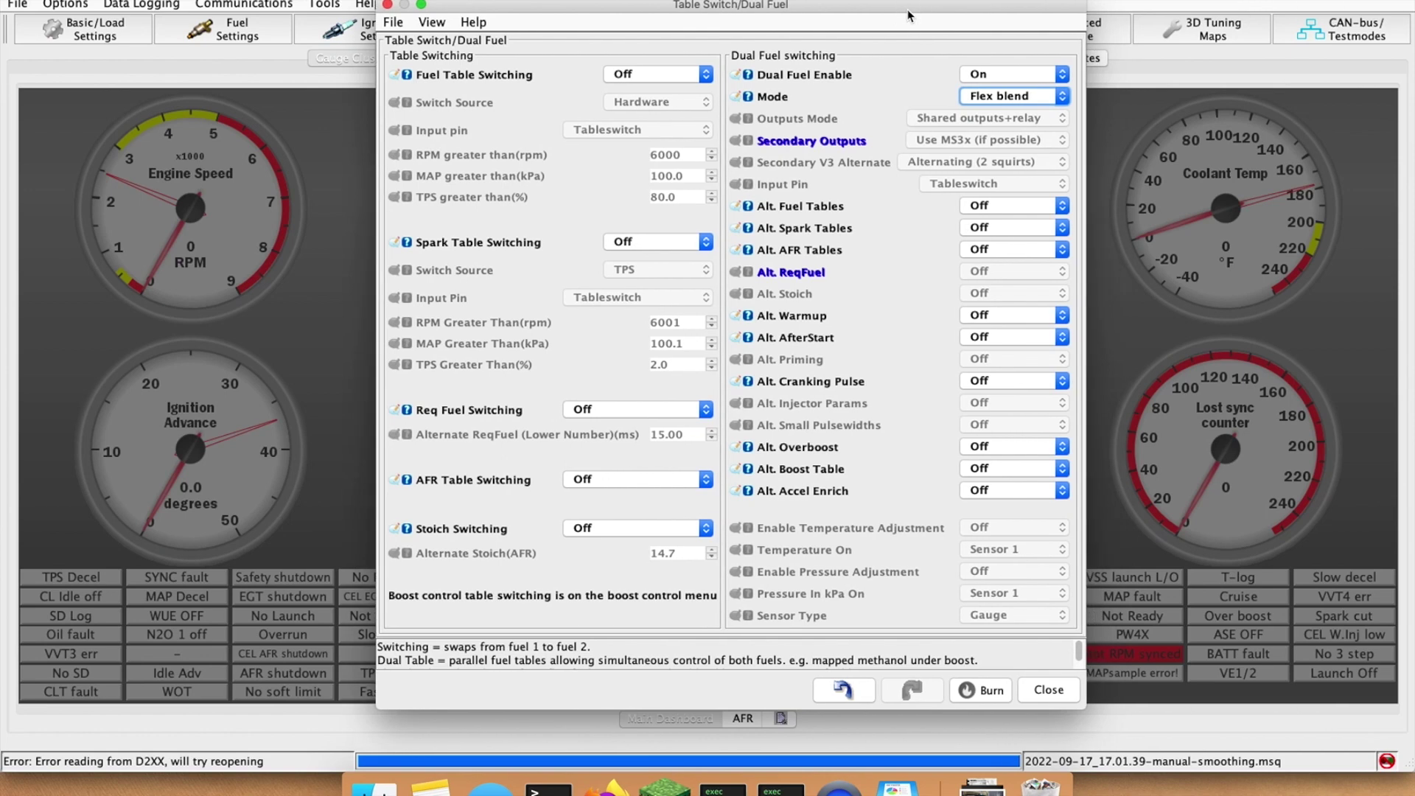
pyautogui.click(995, 206)
pyautogui.click(935, 221)
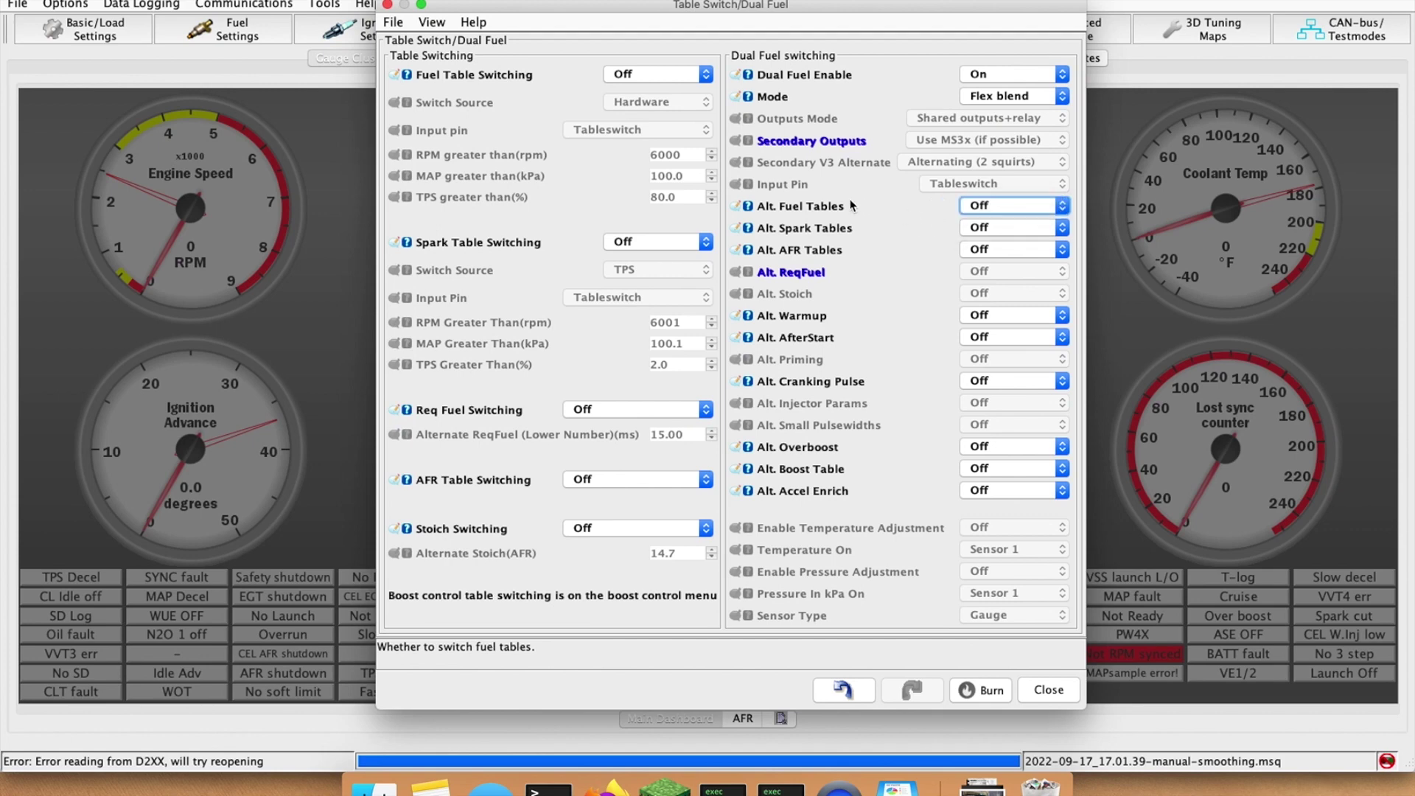
pyautogui.click(977, 209)
pyautogui.click(980, 221)
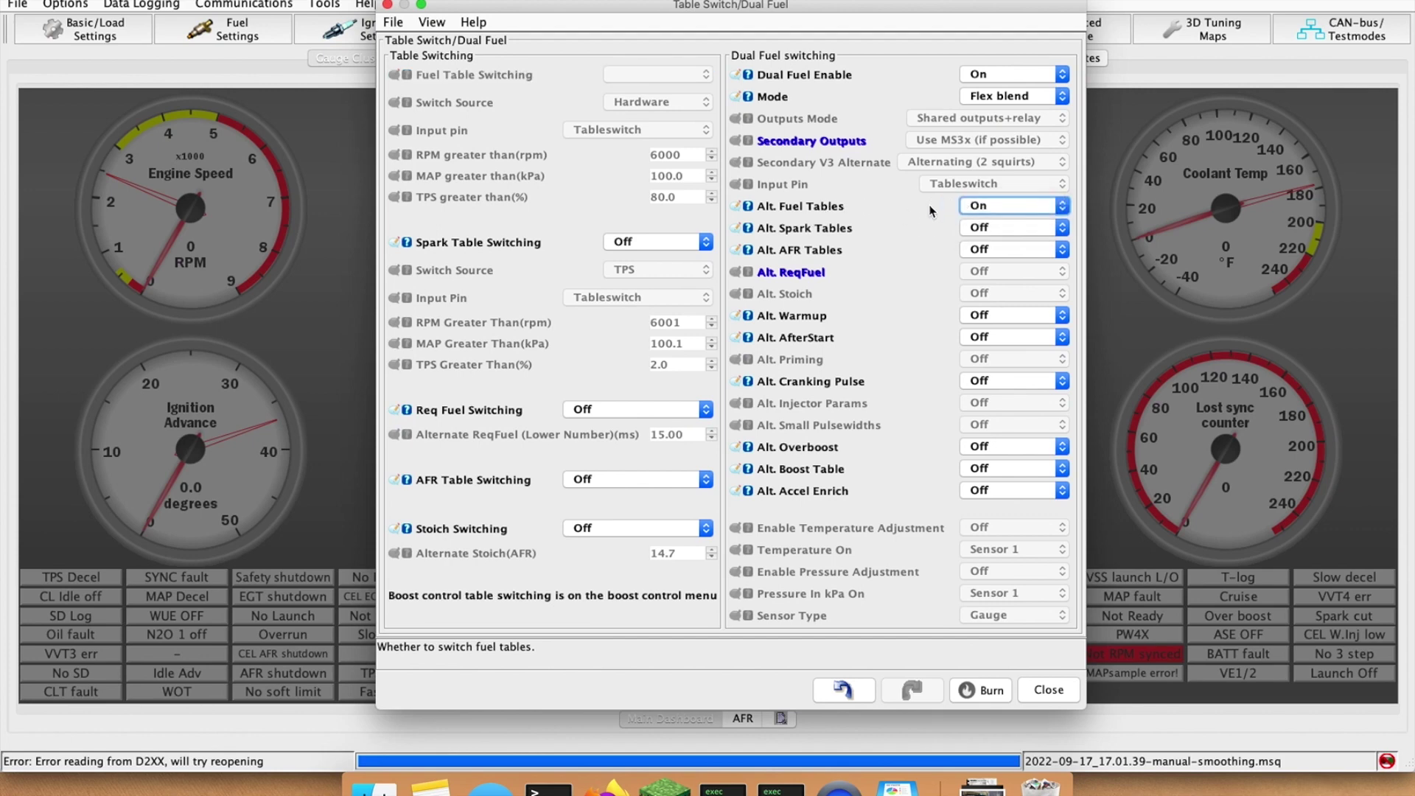
pyautogui.click(290, 229)
pyautogui.click(239, 28)
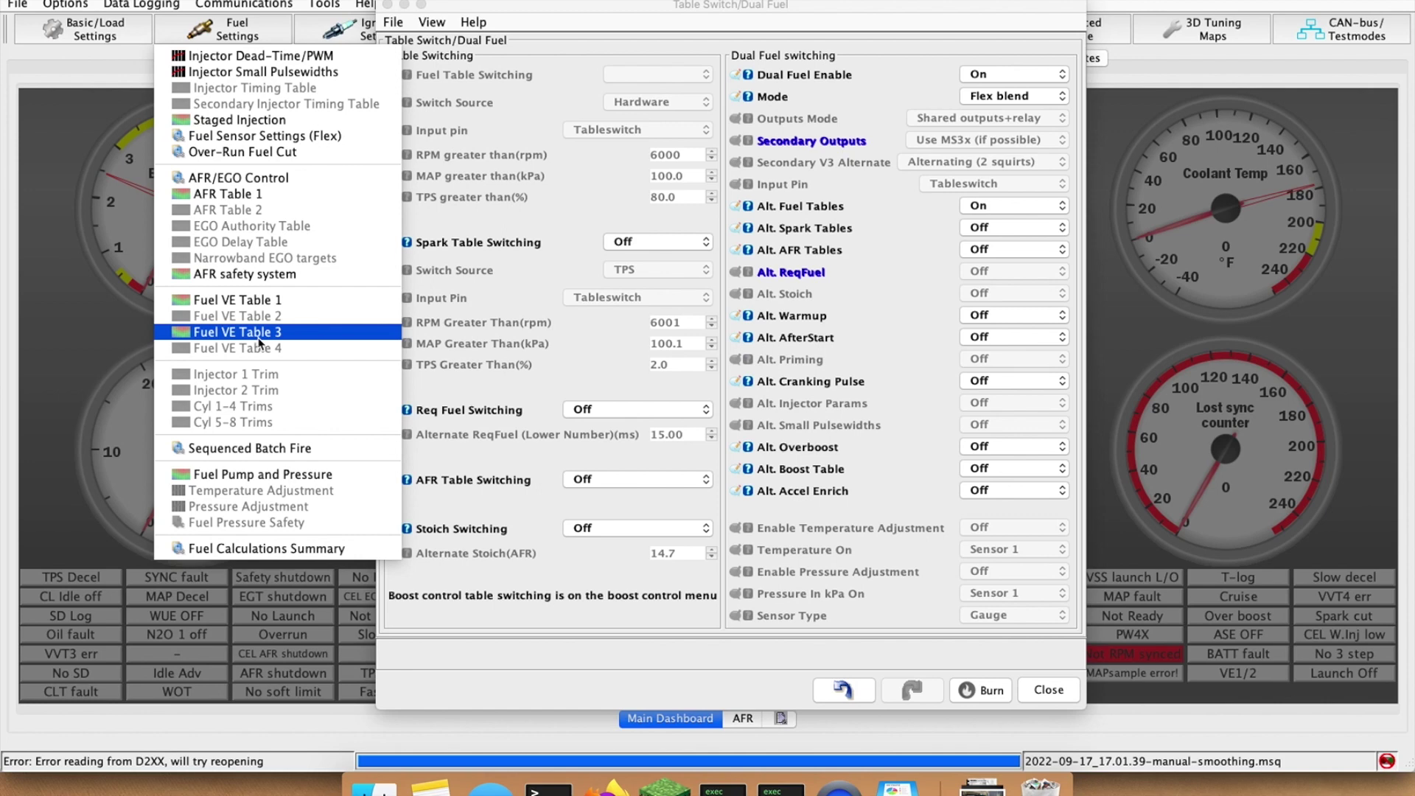
pyautogui.click(913, 273)
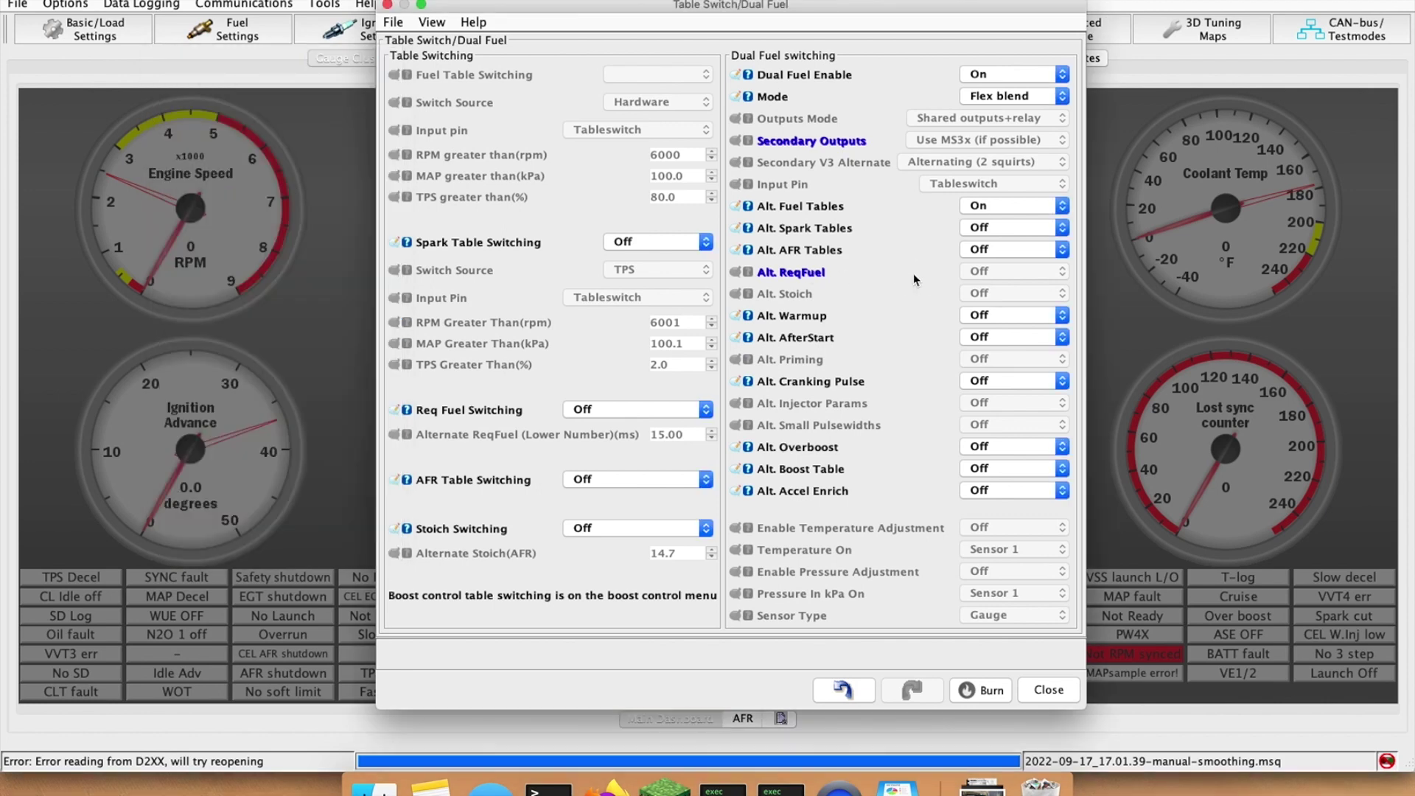
# Turn on Alt. Spark Tables for dual fuel switching and check which ignition and fuel VE tables are available
pyautogui.click(1001, 227)
pyautogui.click(1001, 241)
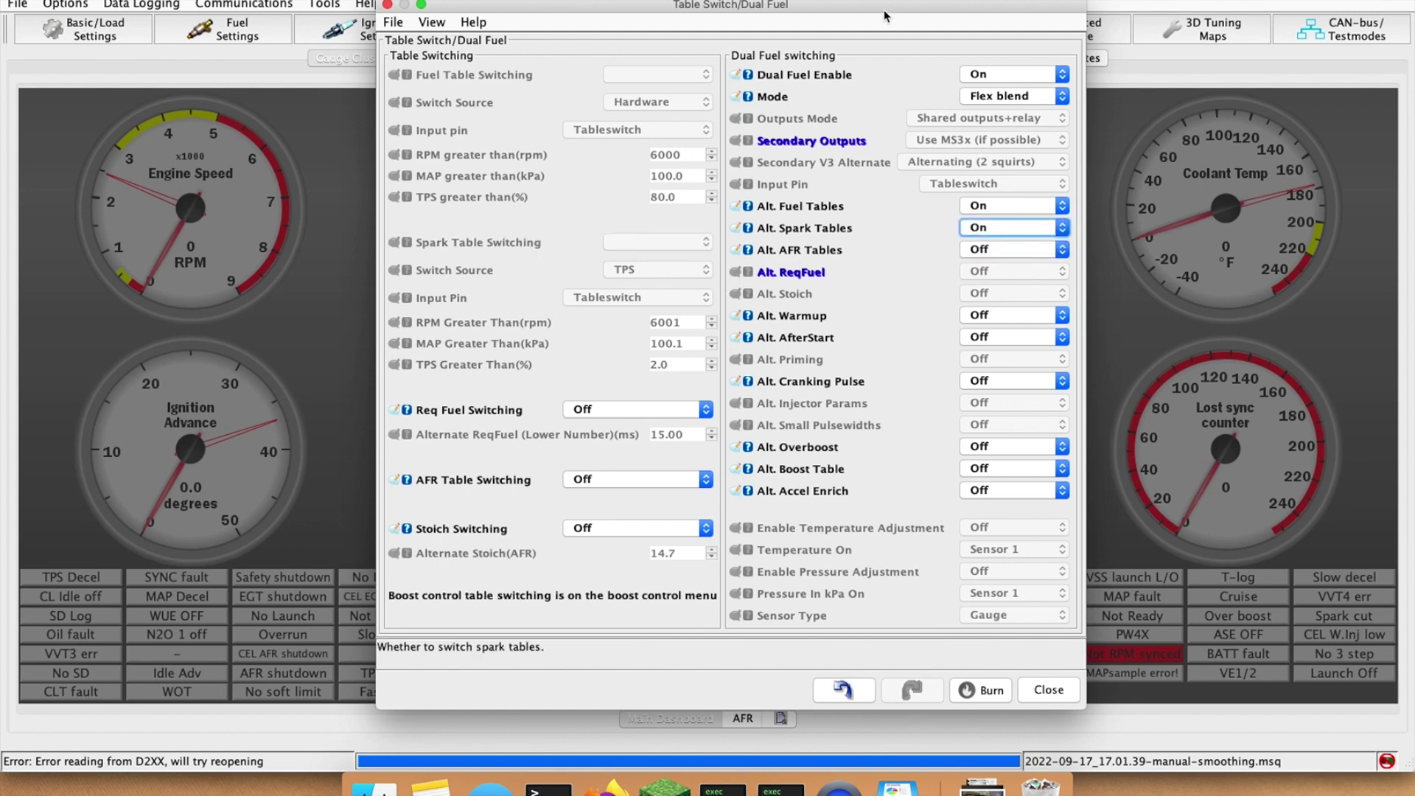
pyautogui.moveTo(877, 8); pyautogui.dragTo(1137, 2)
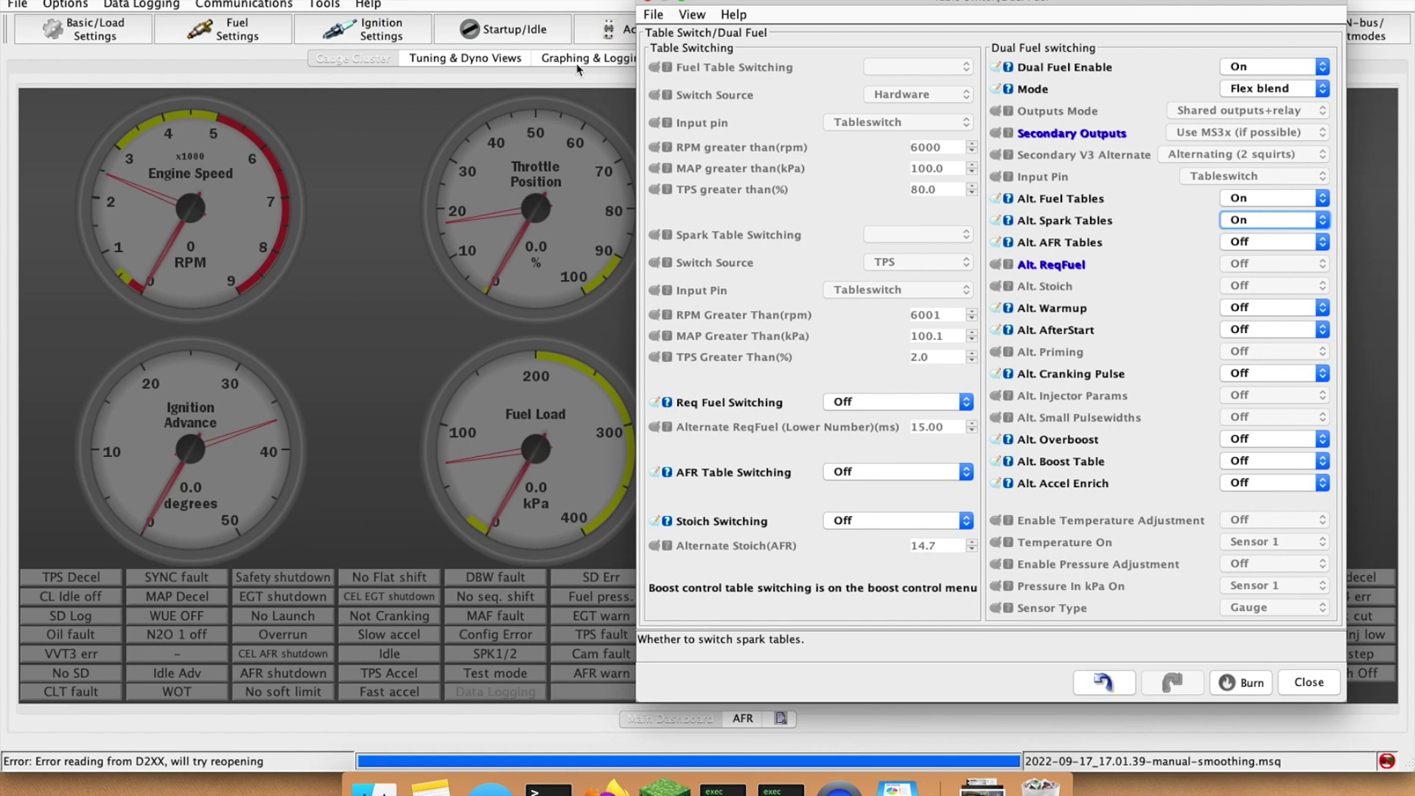
pyautogui.click(365, 29)
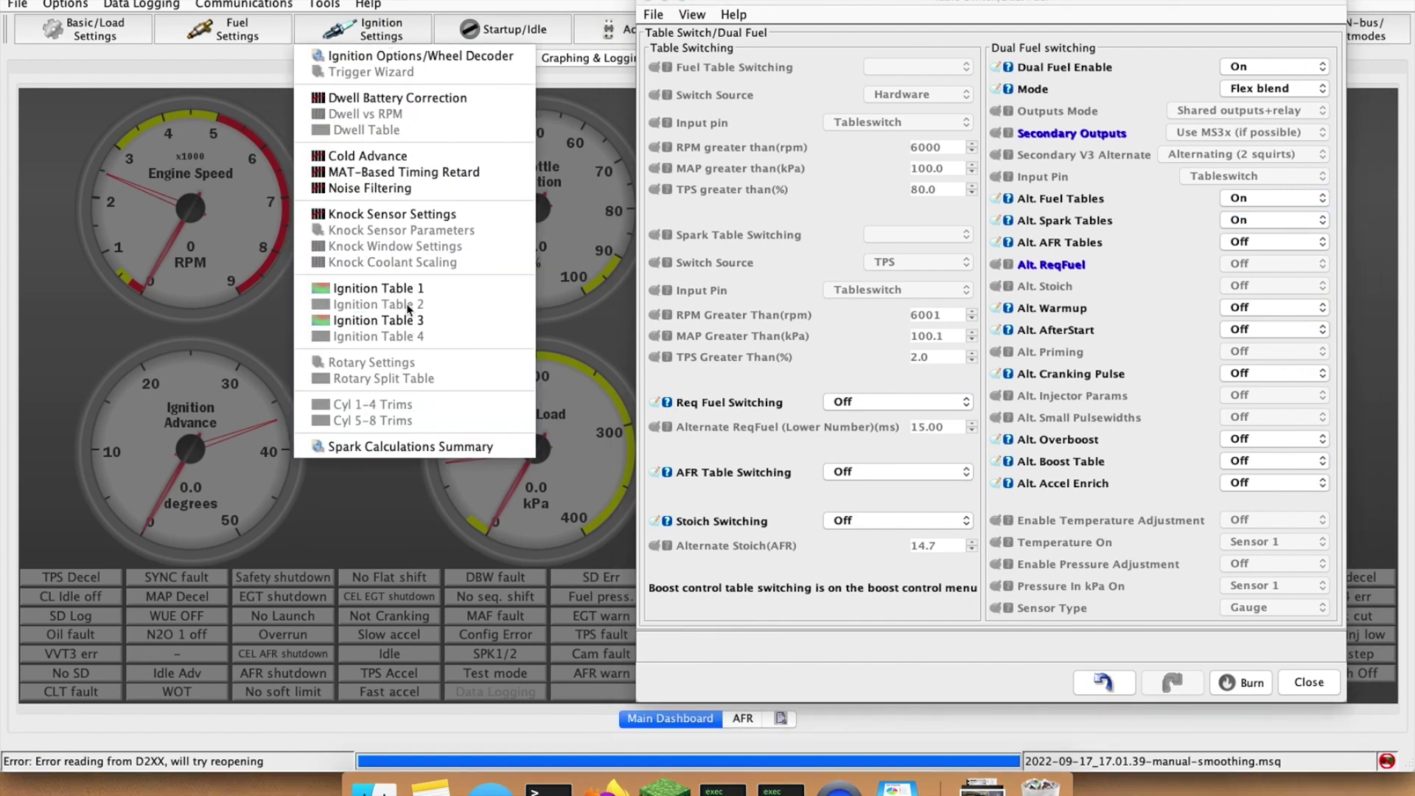
pyautogui.moveTo(241, 25)
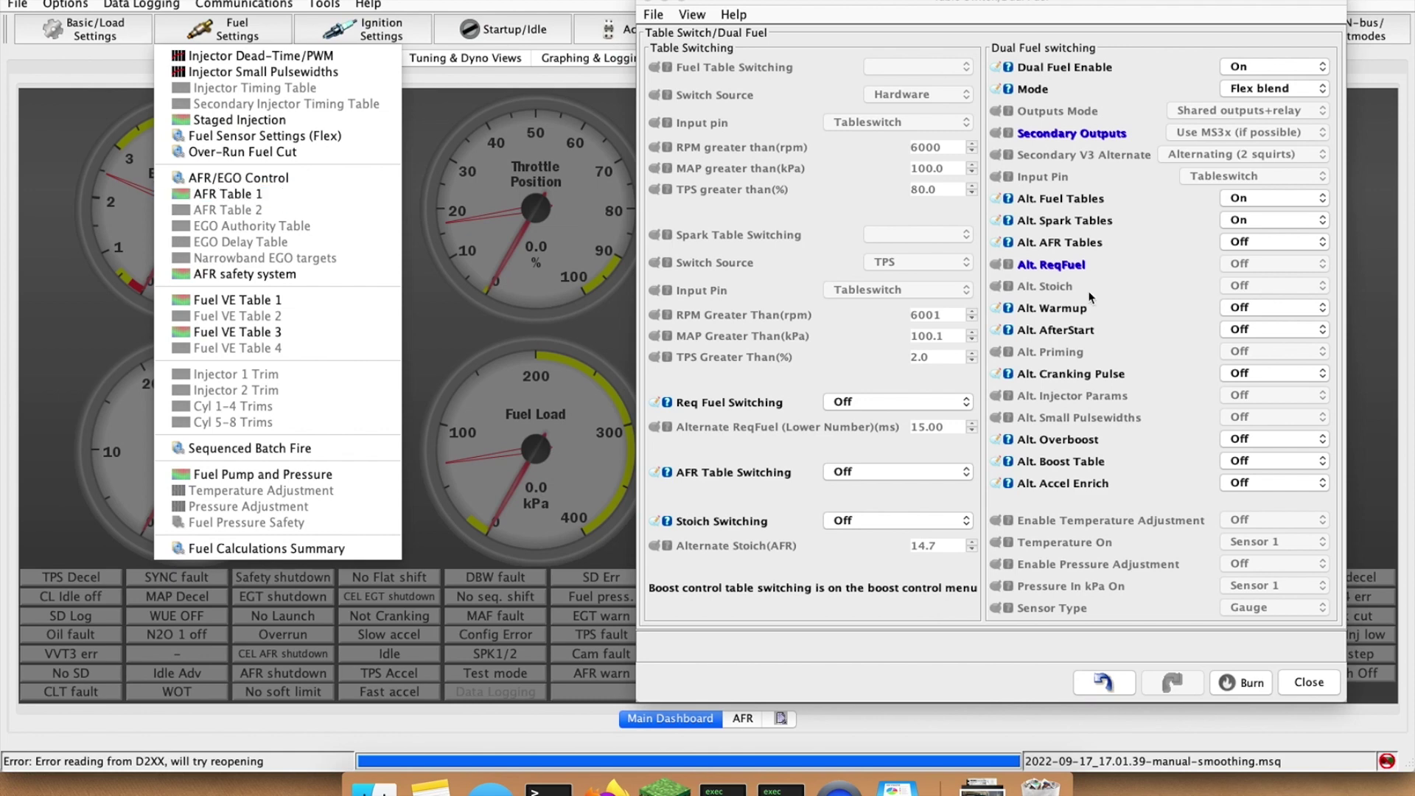
pyautogui.click(1126, 289)
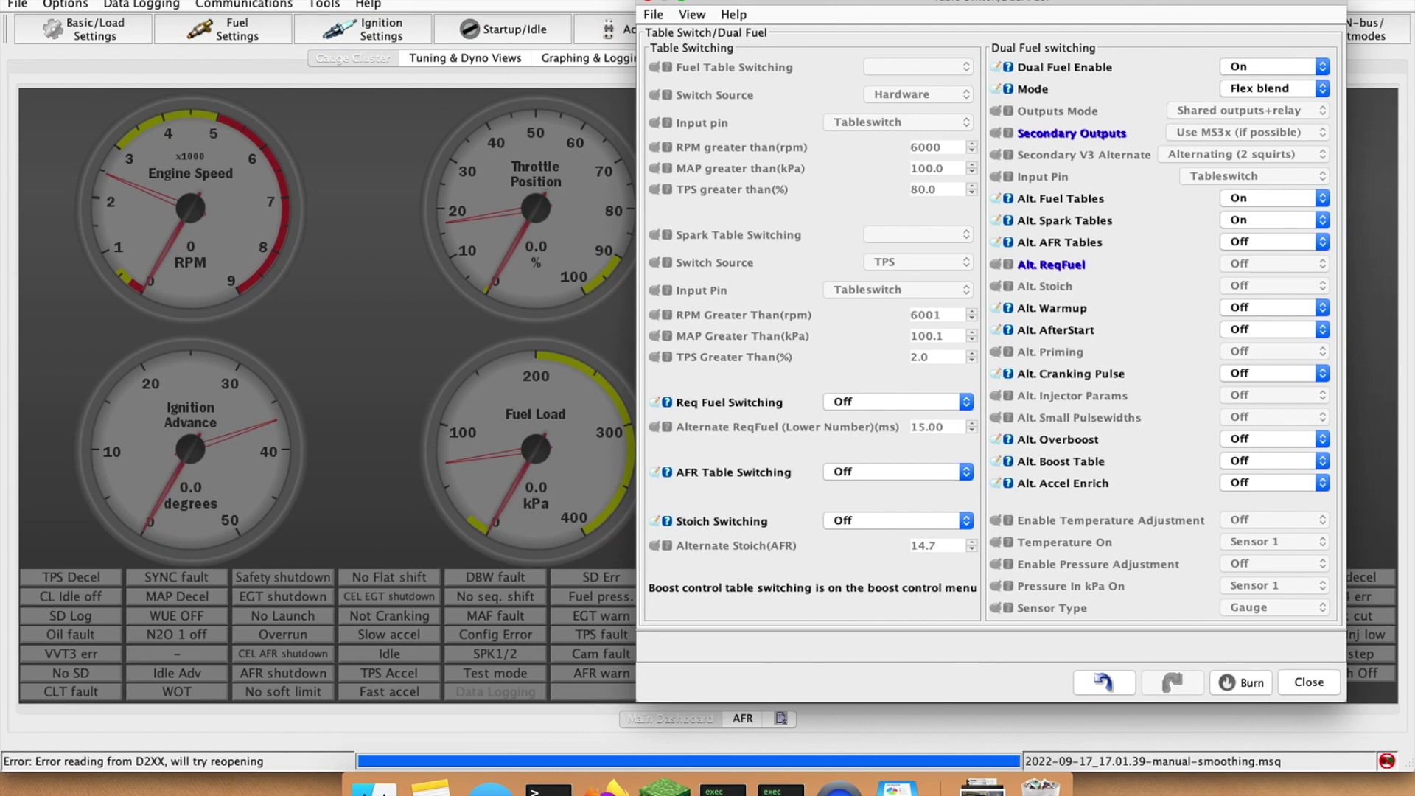
# Recheck the availability of Fuel VE Table 3 and close the Table Switch/Dual Fuel settings
pyautogui.moveTo(810, 3); pyautogui.dragTo(577, 0)
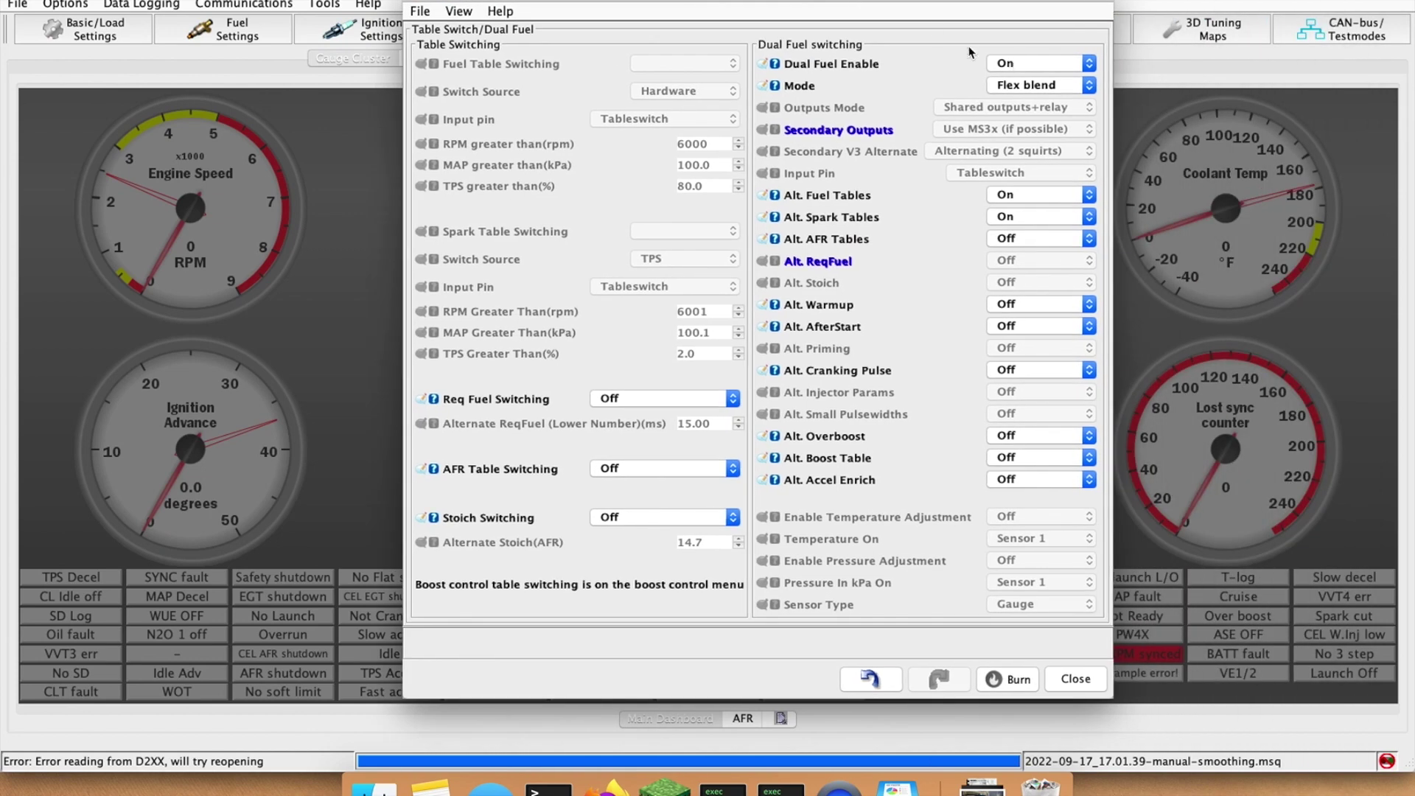
pyautogui.click(240, 34)
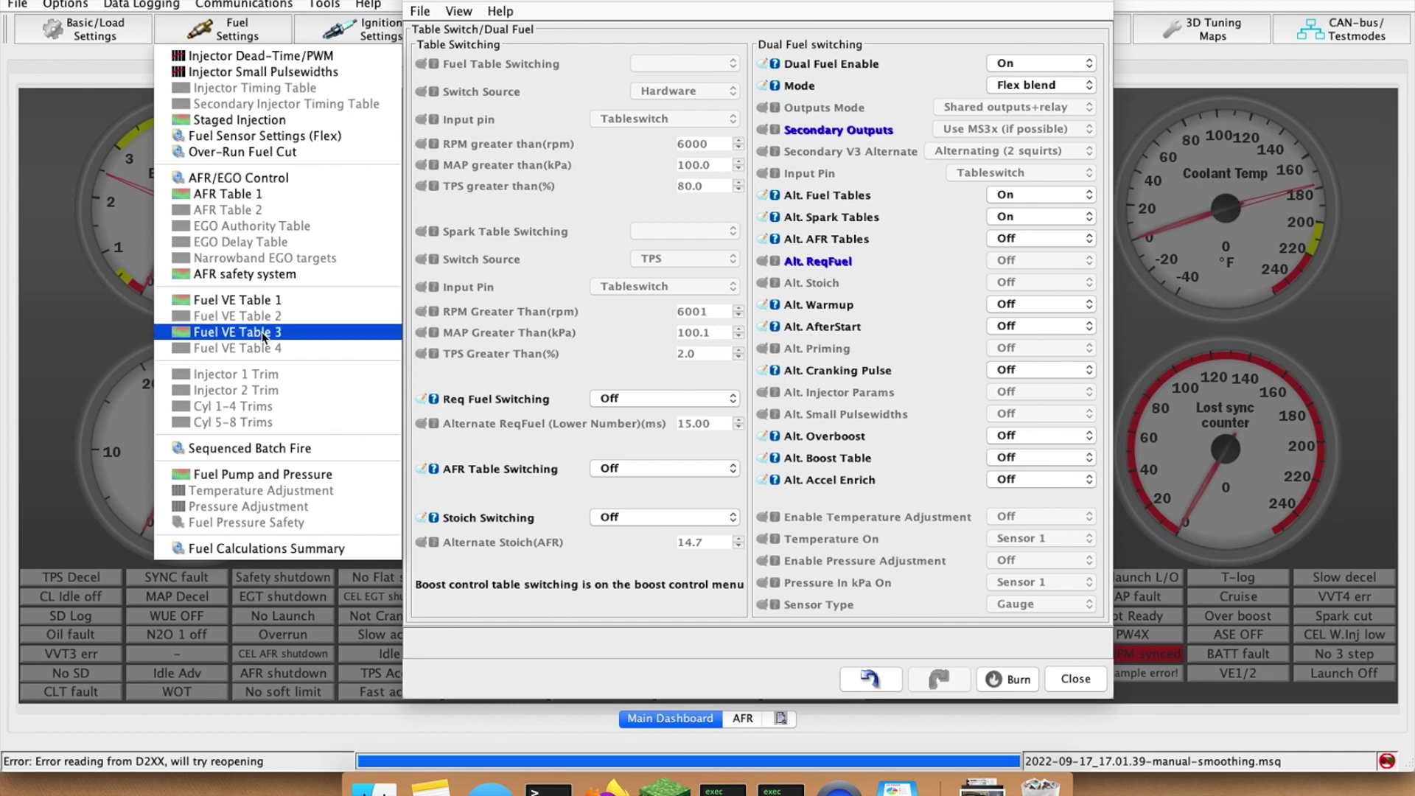
pyautogui.click(926, 373)
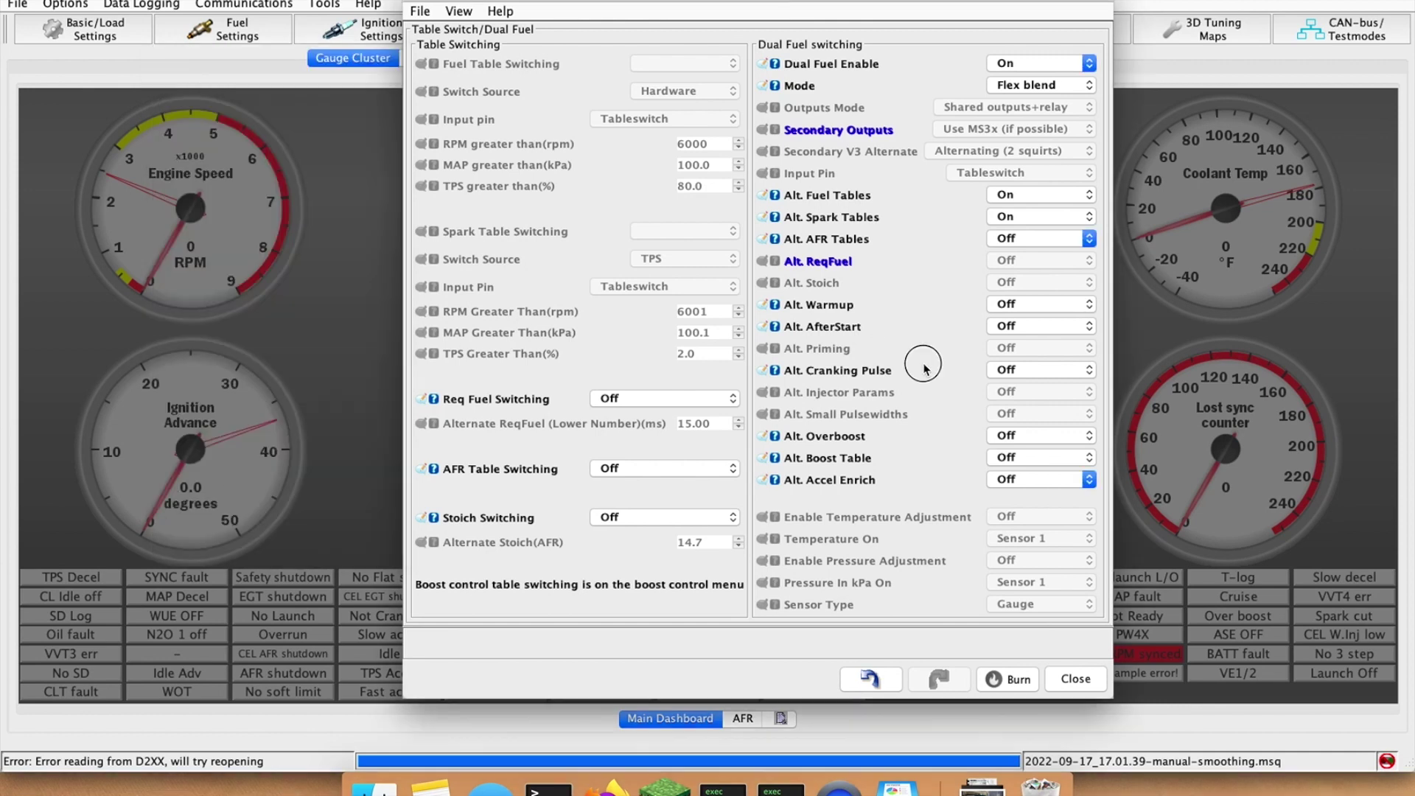
pyautogui.click(1074, 684)
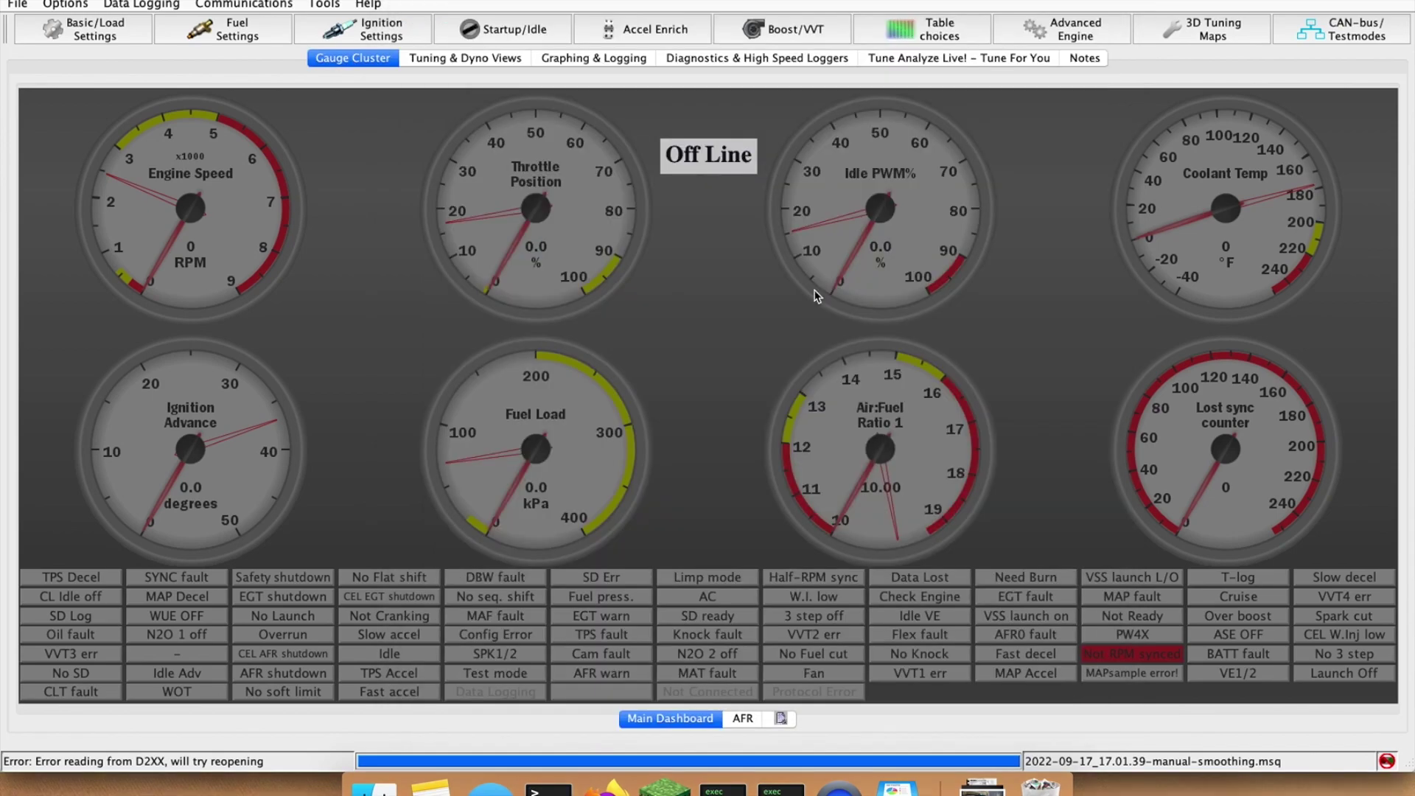